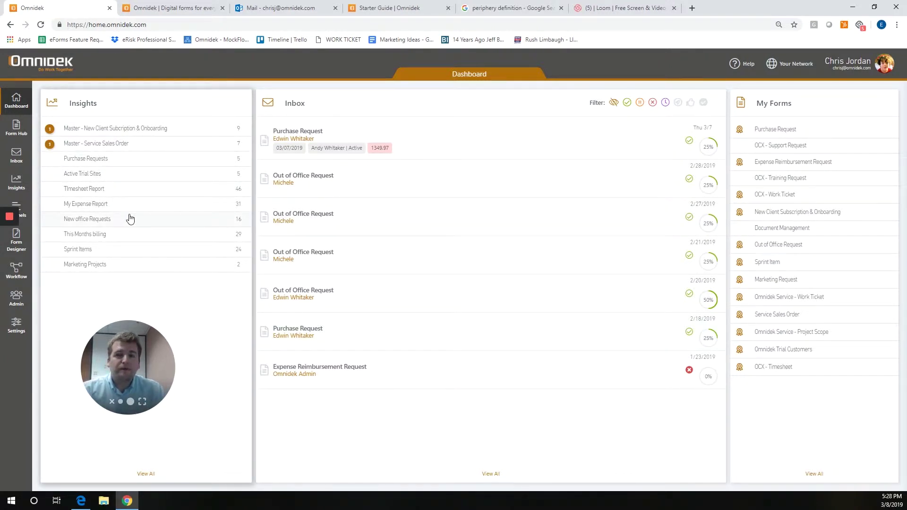
Step: Open the administration area and view the users of the OCX and Sales & Marketing Team Members organizations, including the assignable-user list
left_click(18, 308)
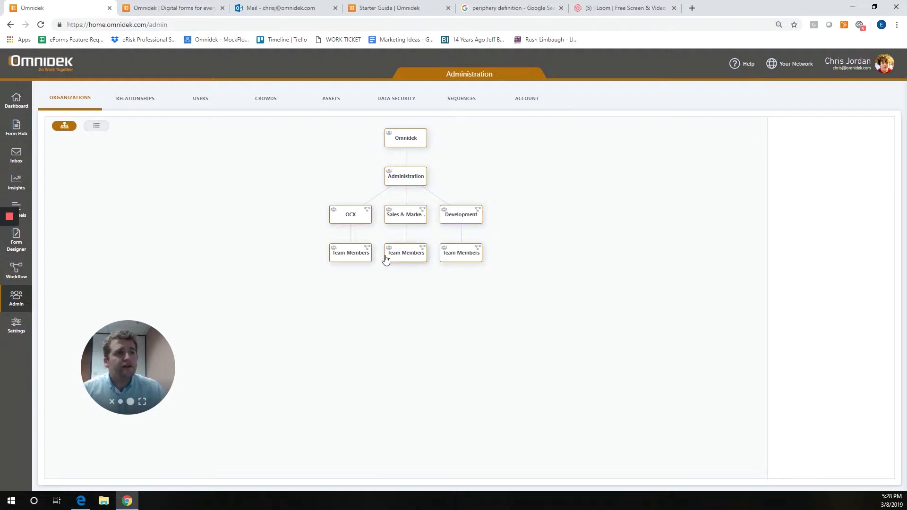
left_click(354, 258)
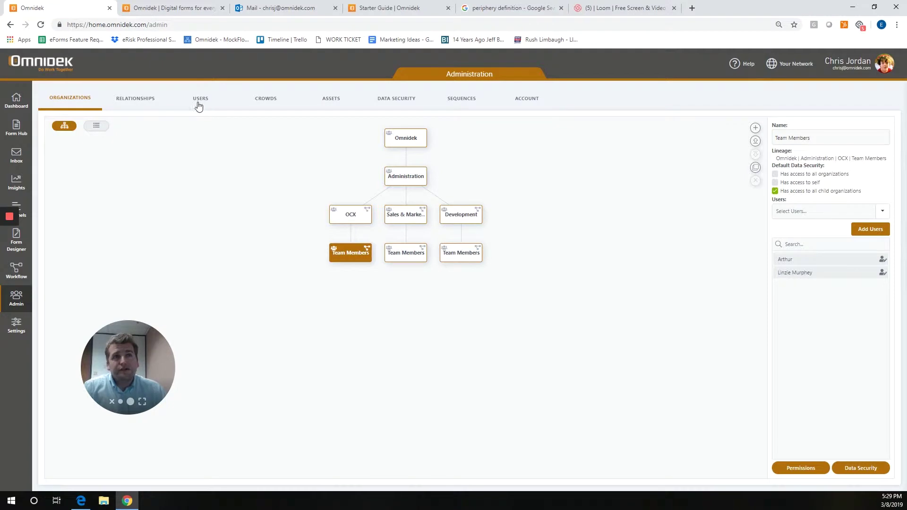
left_click(401, 252)
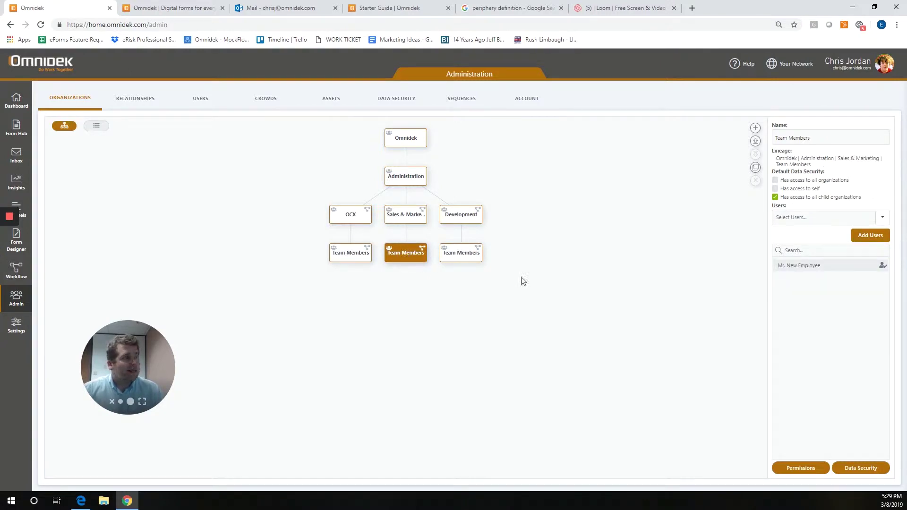
left_click(883, 219)
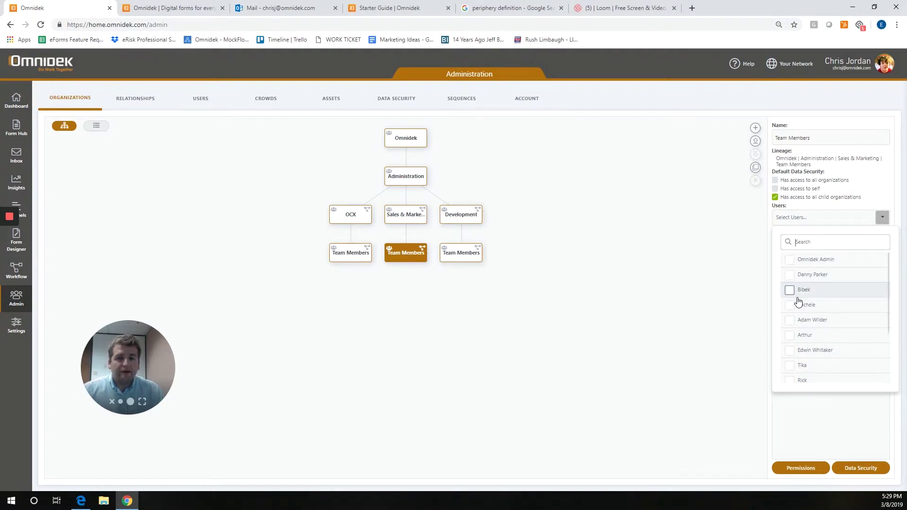
left_click(765, 277)
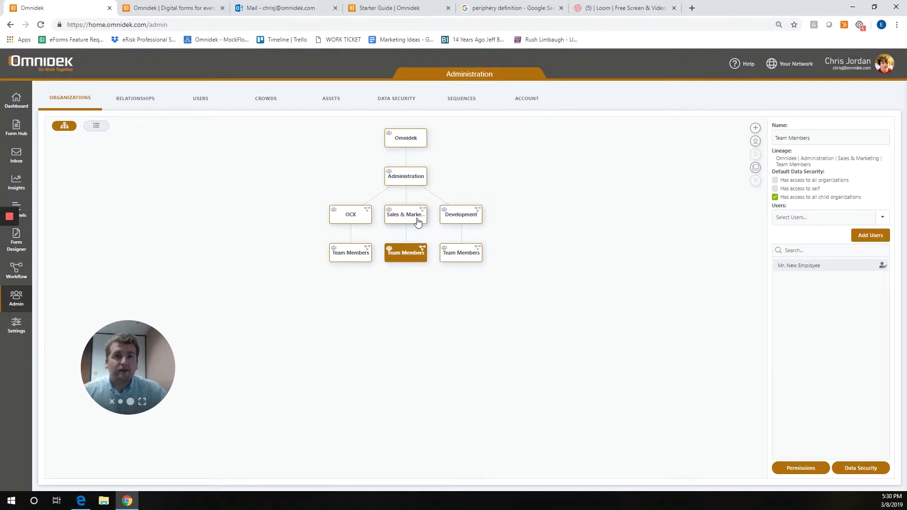
Step: Review the organization and license choices in the signed-in administrator's user details, and close the details without saving
left_click(205, 101)
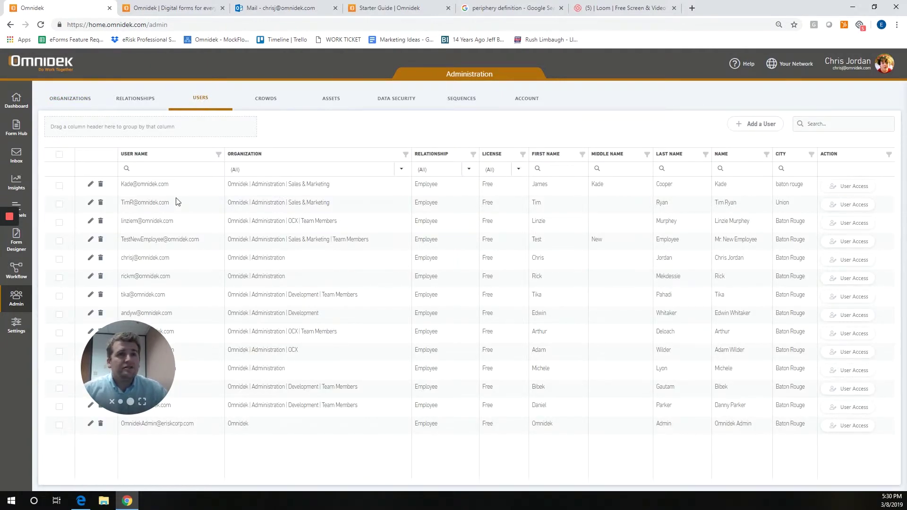
left_click_drag(118, 347, 55, 419)
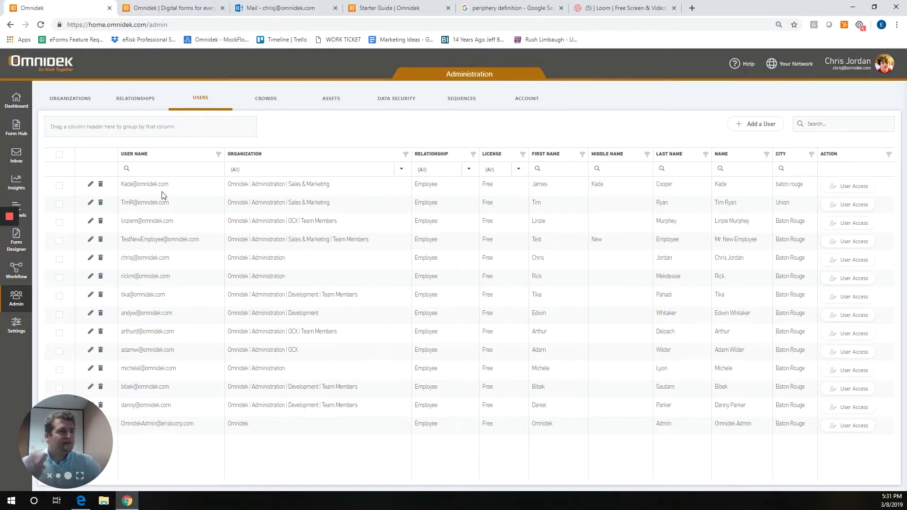
left_click(90, 259)
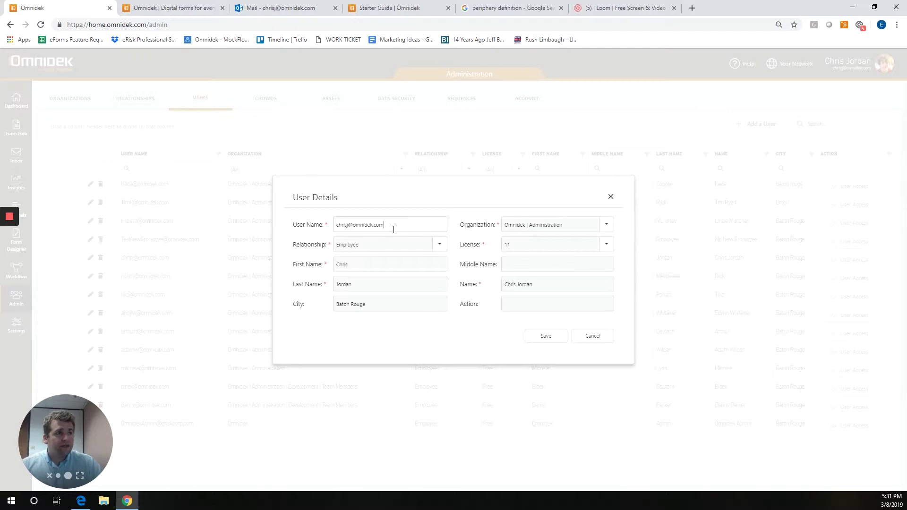
left_click(607, 225)
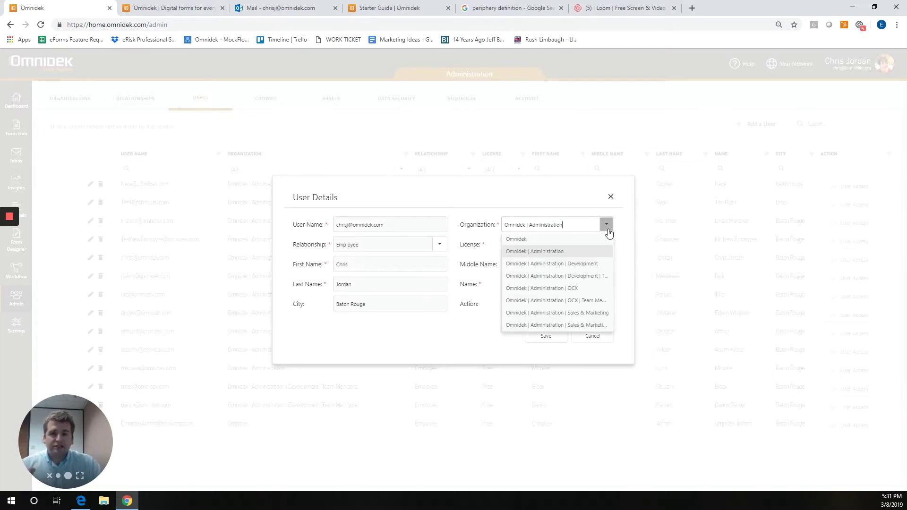
left_click(562, 206)
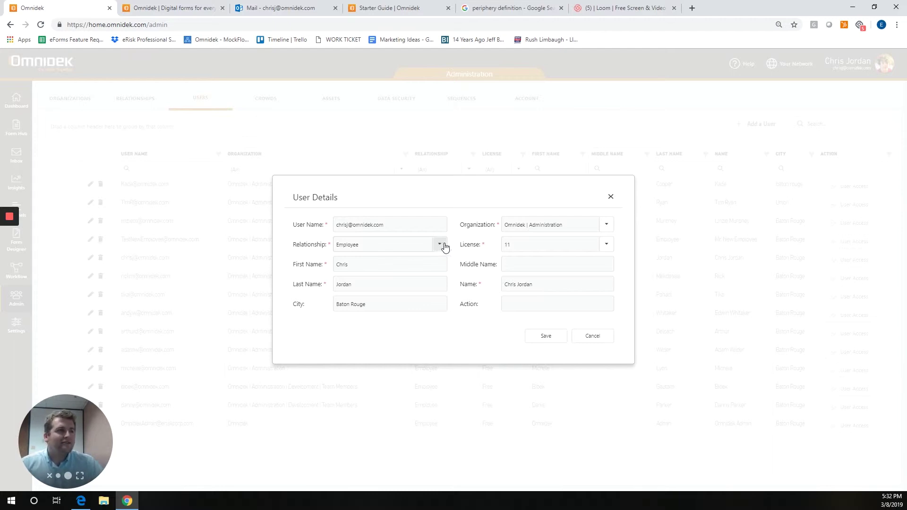
left_click(606, 245)
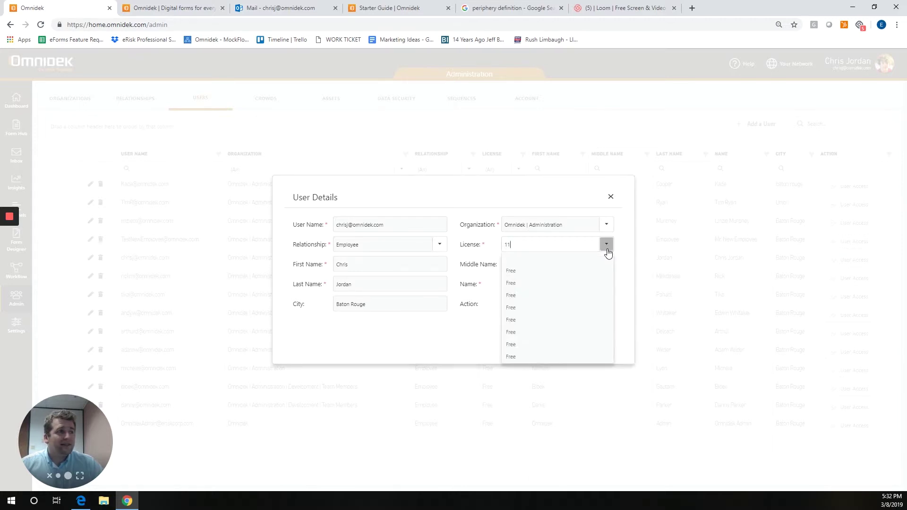
left_click(476, 265)
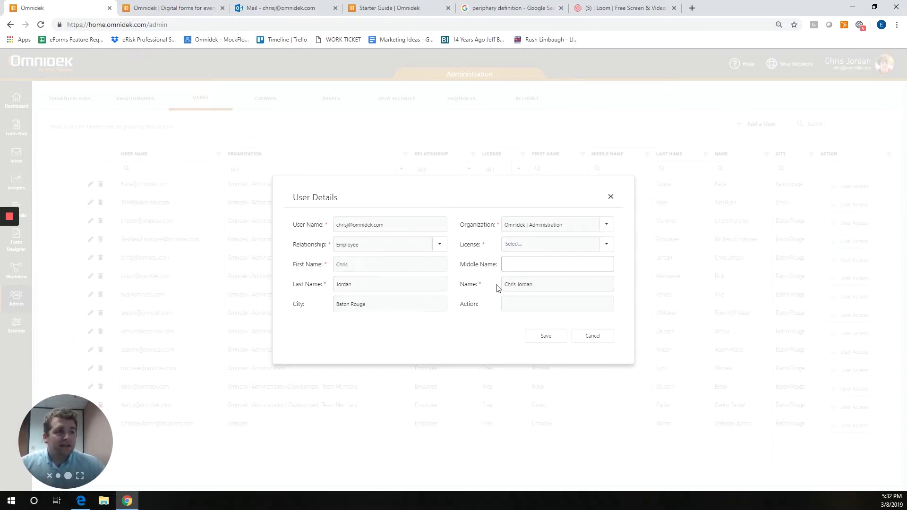
left_click(611, 198)
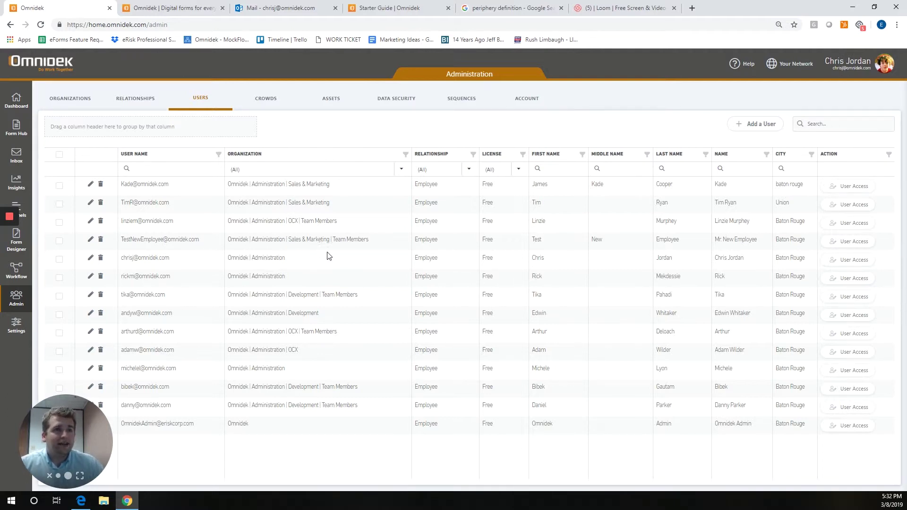
Step: Select the second, fourth, fifth and sixth listed users for the Sales & Marketing Team Members organization without adding them
left_click(73, 102)
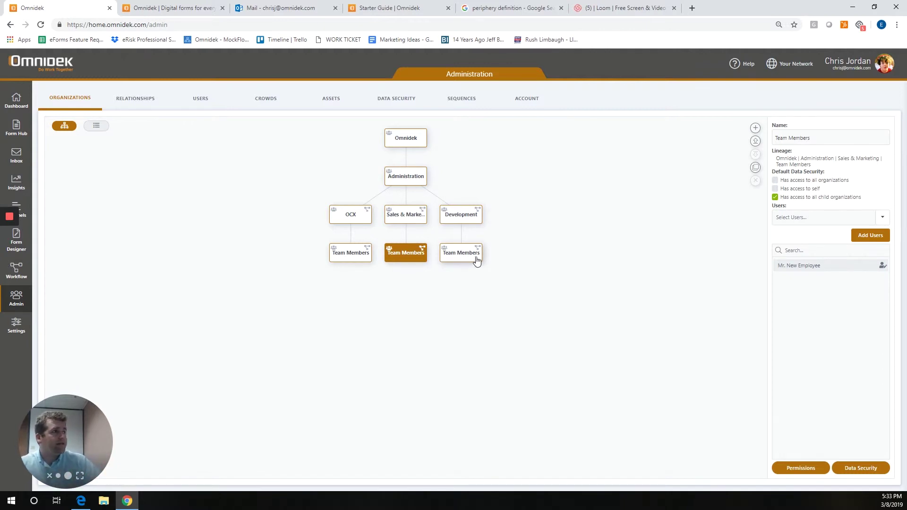
left_click(882, 217)
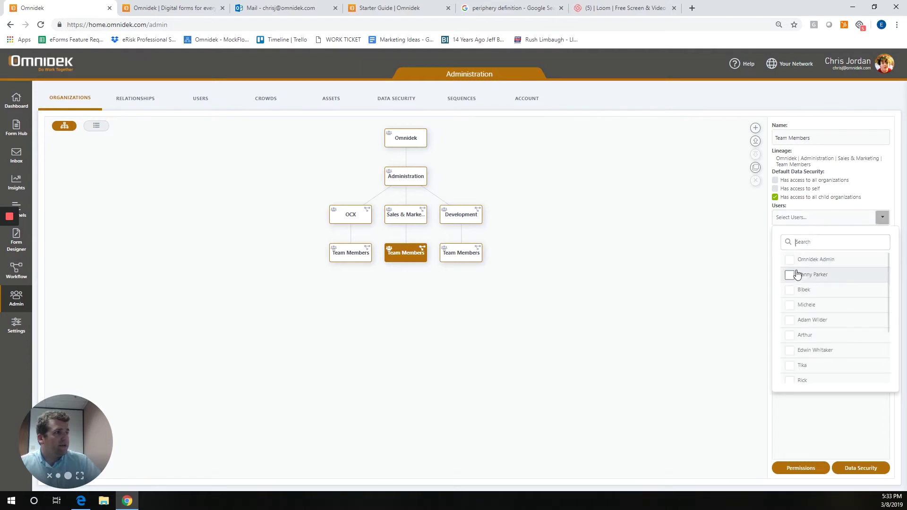
left_click(790, 274)
left_click(789, 304)
left_click(790, 319)
left_click(790, 335)
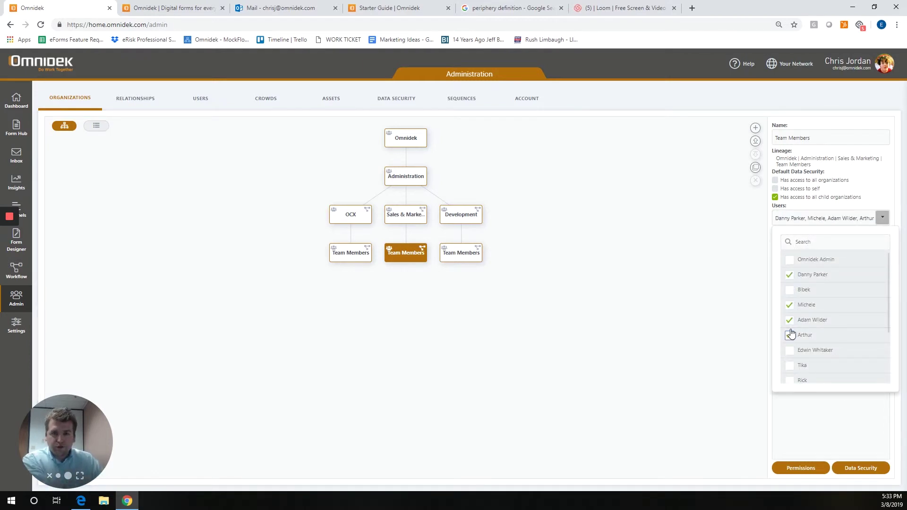
left_click(674, 283)
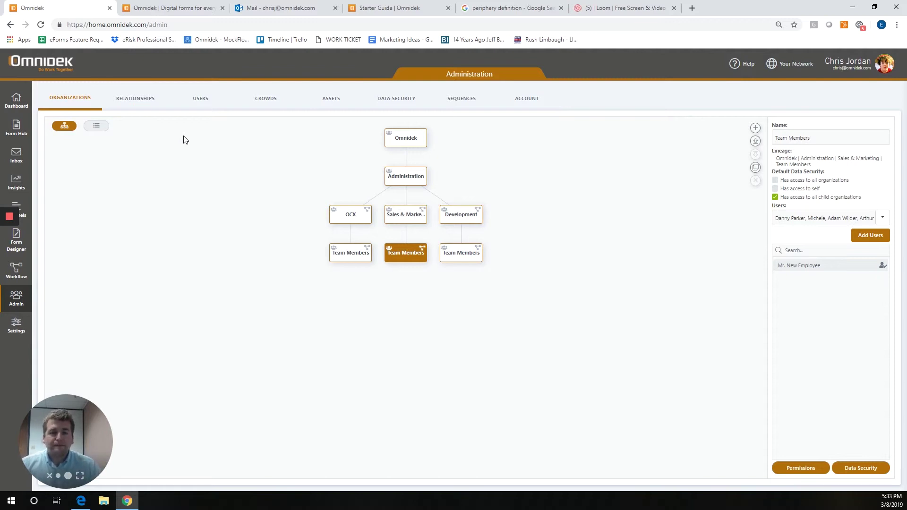
Step: Visit the dashboard, return to the administration users list, and view the test new employee's user details without changing them
left_click(17, 101)
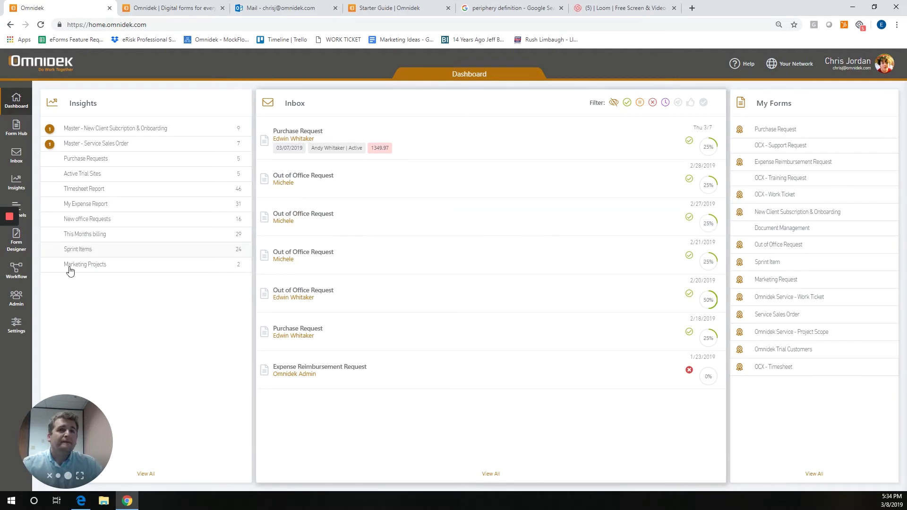
left_click(16, 297)
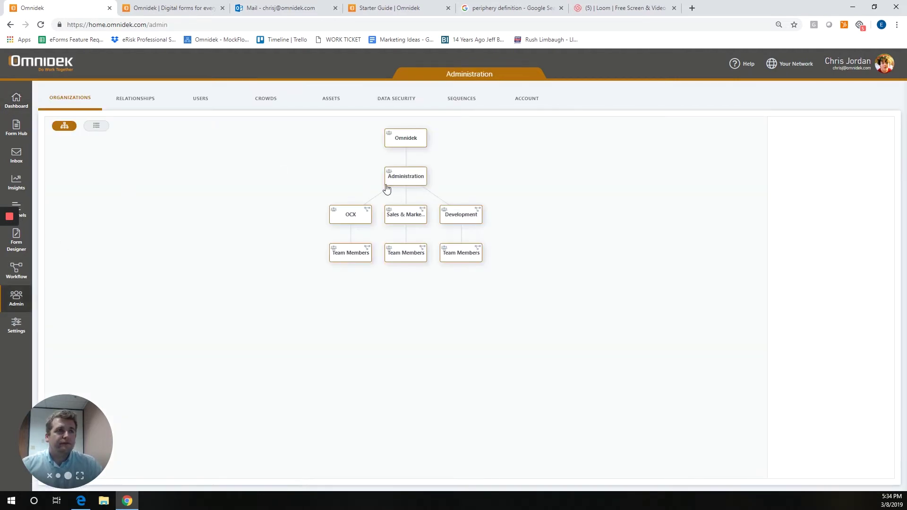
left_click(203, 101)
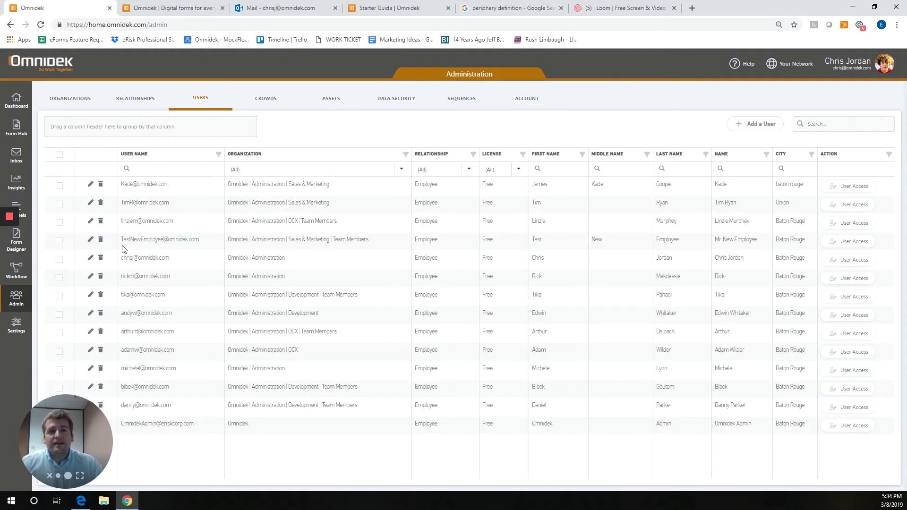
left_click(90, 241)
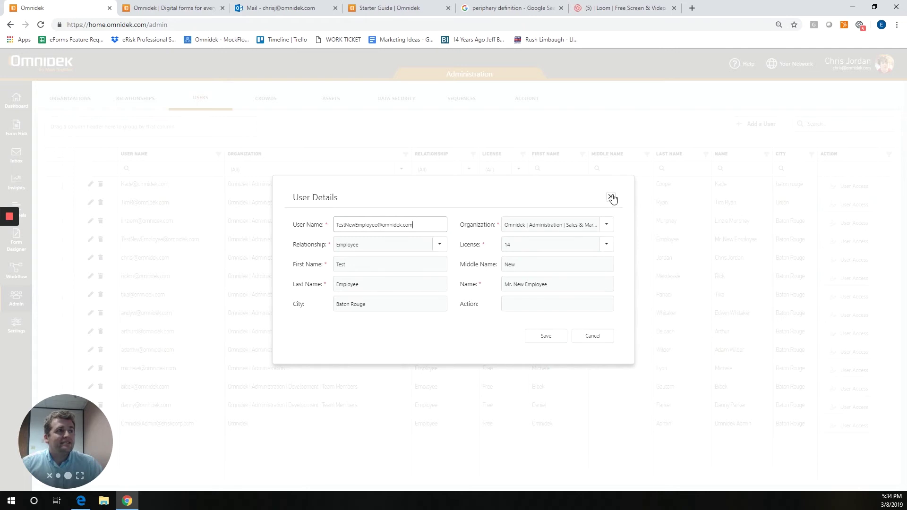
left_click(610, 196)
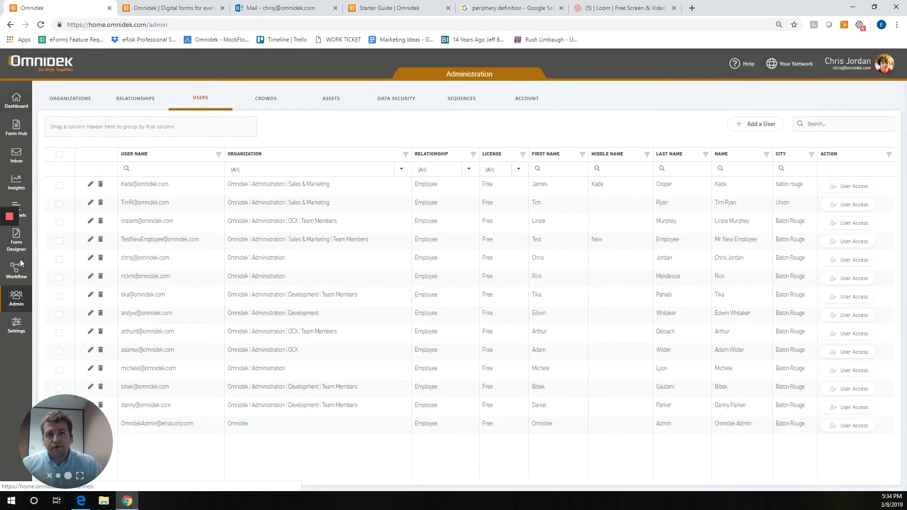
Step: View the test new employee's screen permissions in the advanced user management, and close it
mouse_move(16, 251)
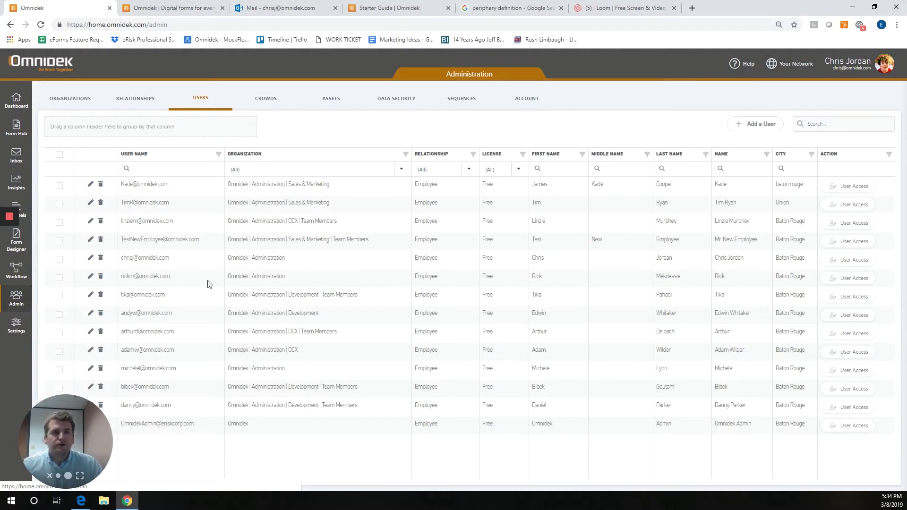
left_click(852, 244)
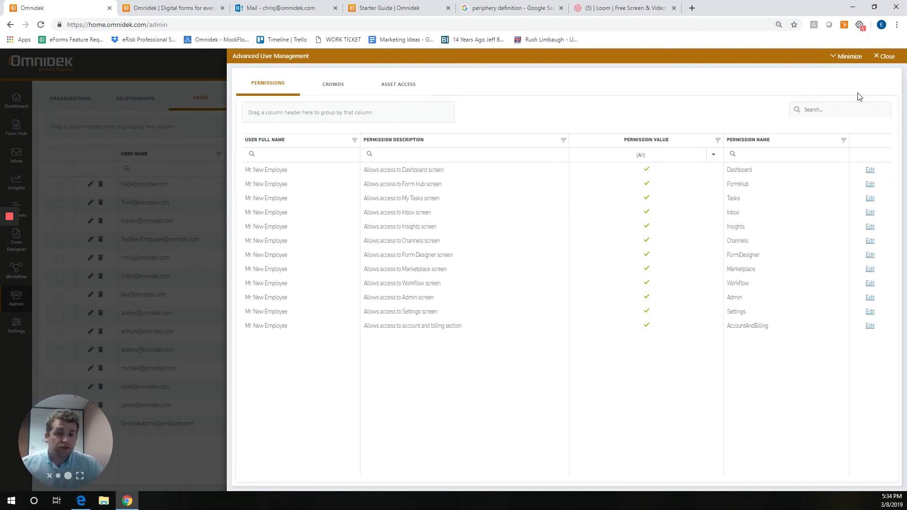
left_click(884, 57)
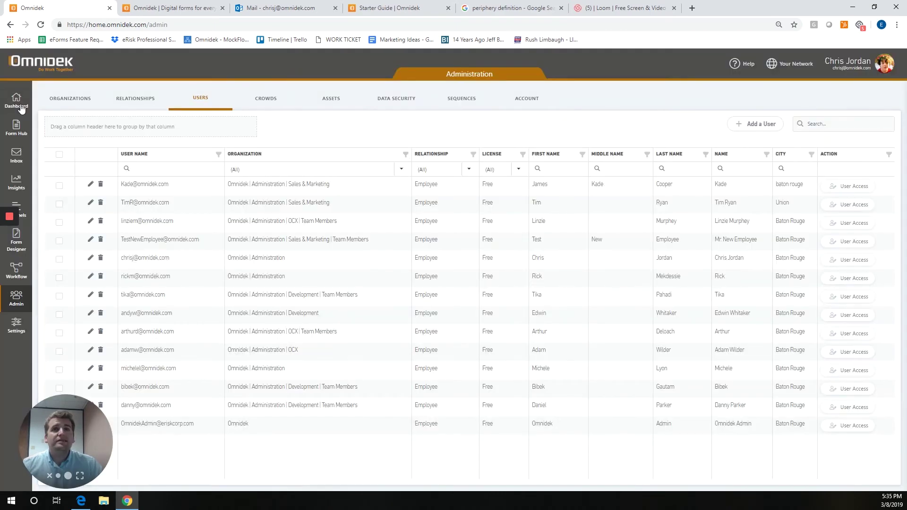
Step: Return to the dashboard and open the signed-in account's own profile
left_click(21, 108)
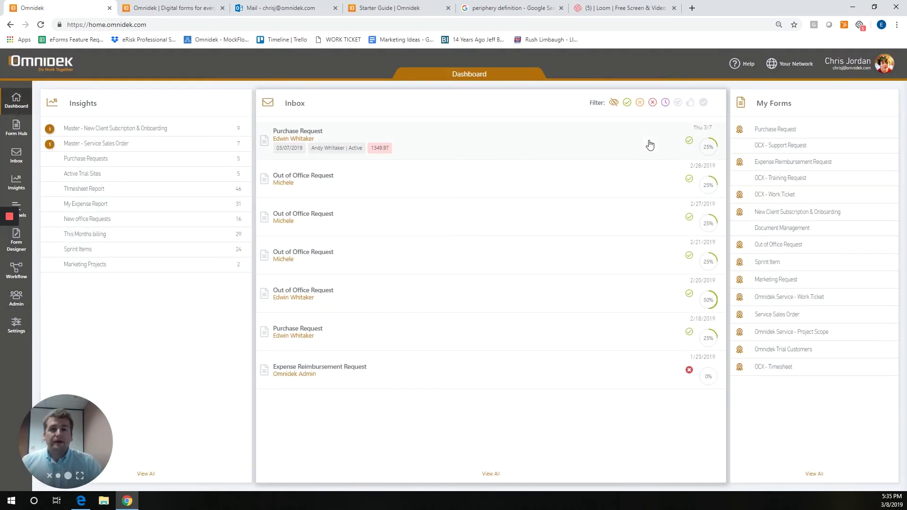
left_click(886, 70)
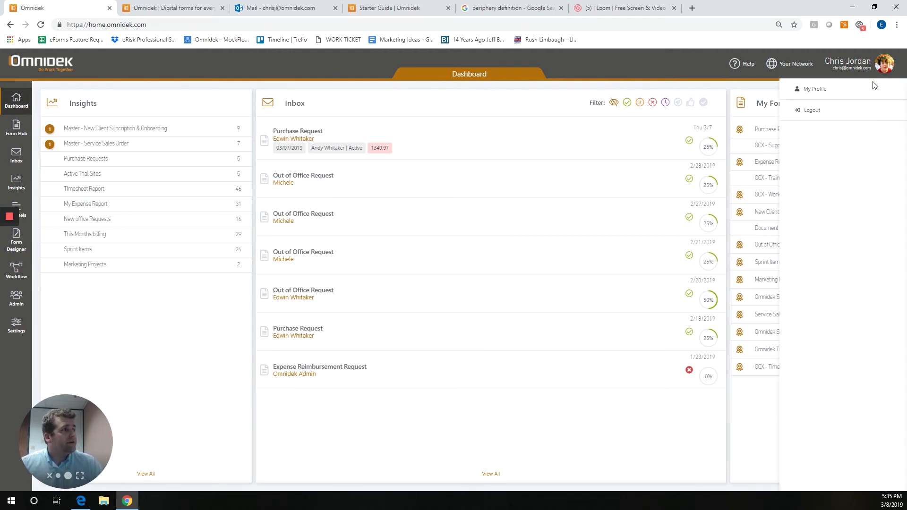
left_click(817, 90)
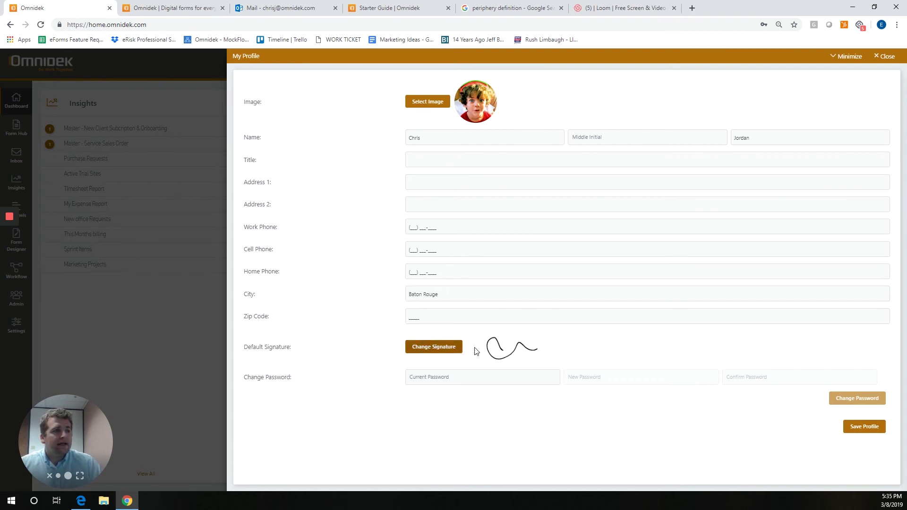
Step: Try out drawing a new default signature in the profile, and close the profile without saving
left_click(436, 350)
mouse_move(474, 265)
left_mouse_down()
mouse_move(506, 282)
mouse_move(627, 265)
left_mouse_up()
left_click(594, 306)
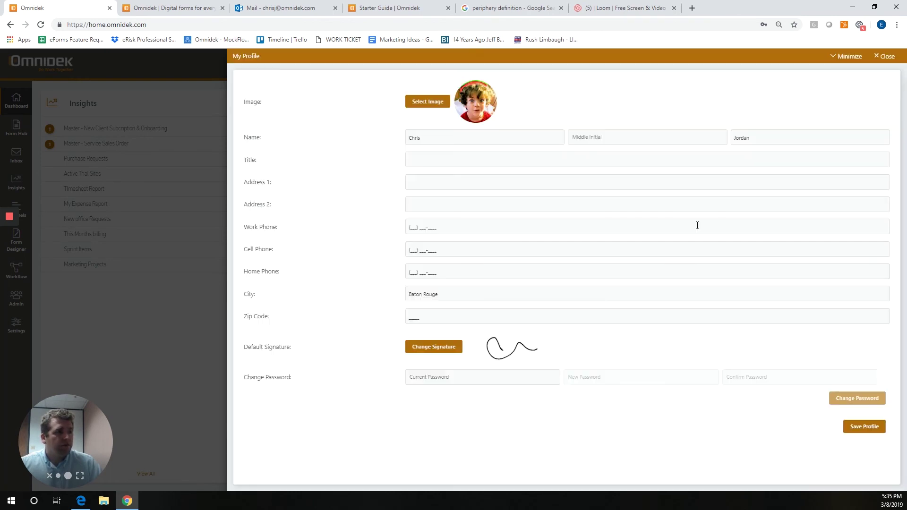
left_click(696, 226)
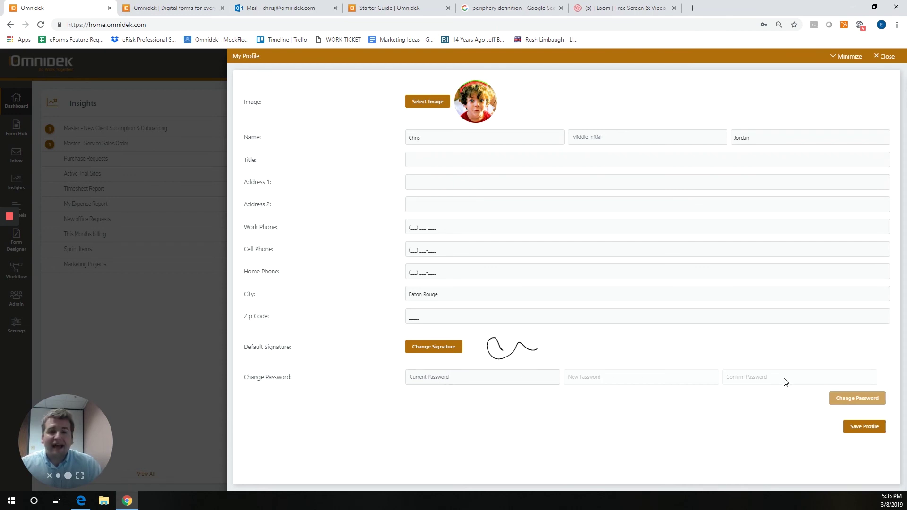
left_click(884, 57)
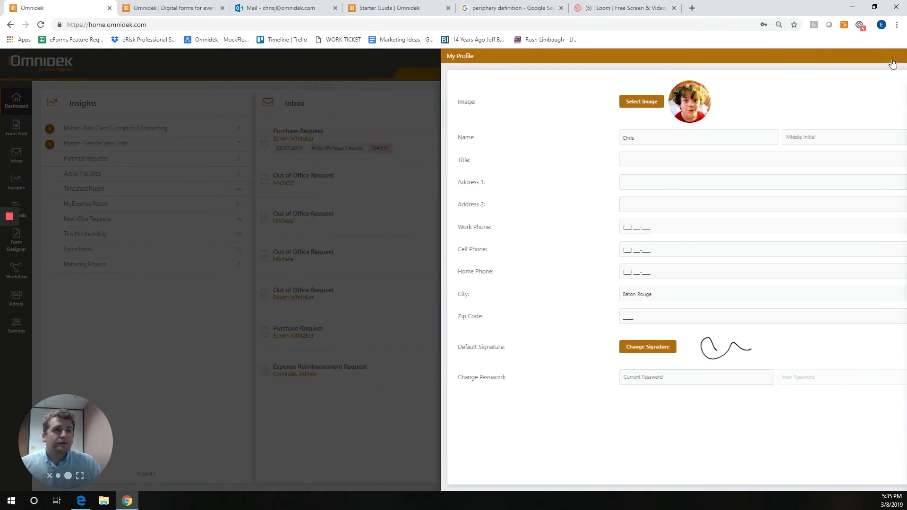